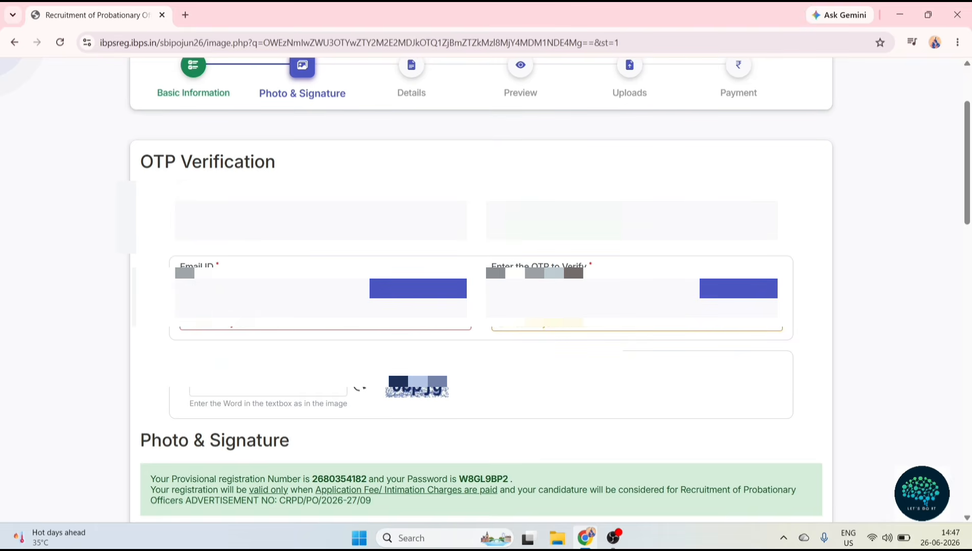
# Step: Switch to the ExamMint Resizer, search the exams for "sbi" and change the selected exam to SBI PO
pyautogui.scroll(-8, 260, 174)
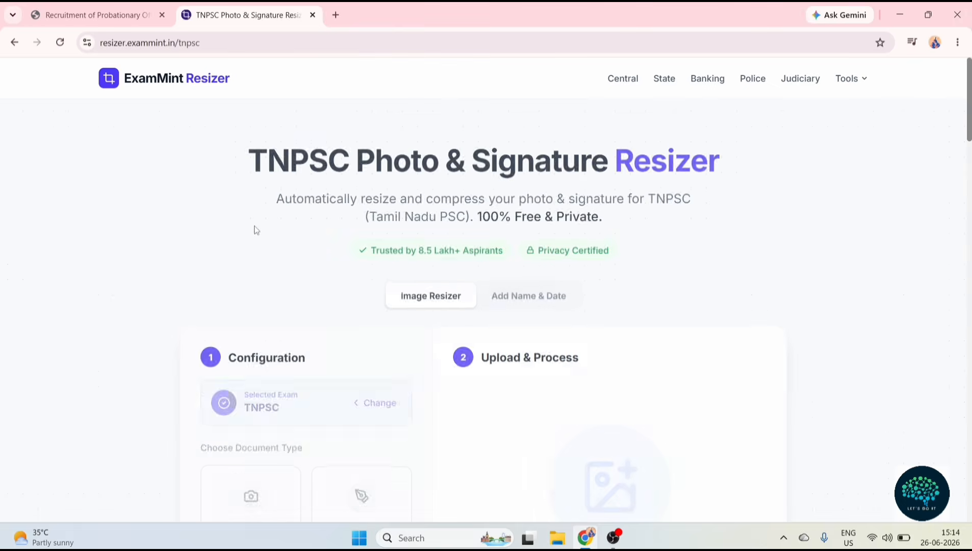
pyautogui.scroll(-2, 255, 229)
pyautogui.scroll(-2, 255, 229)
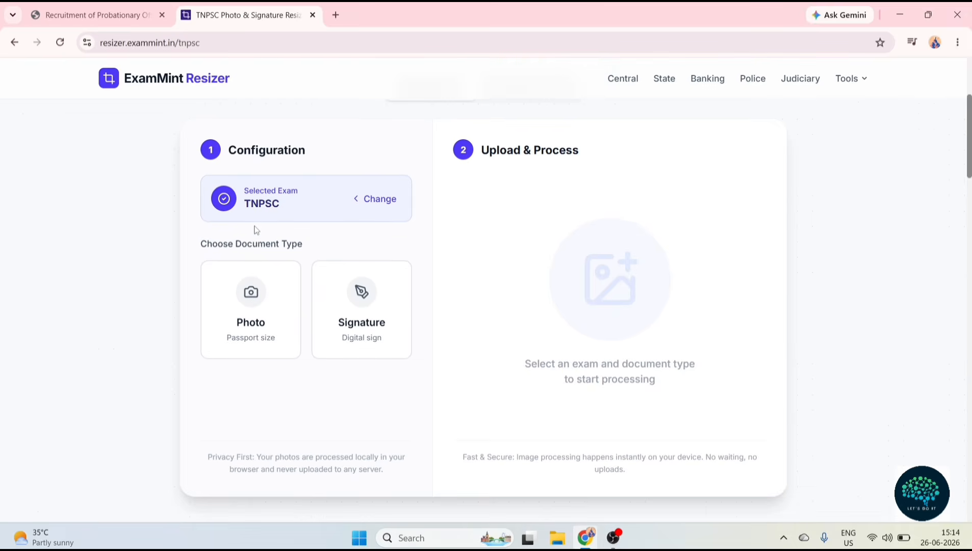
pyautogui.click(380, 195)
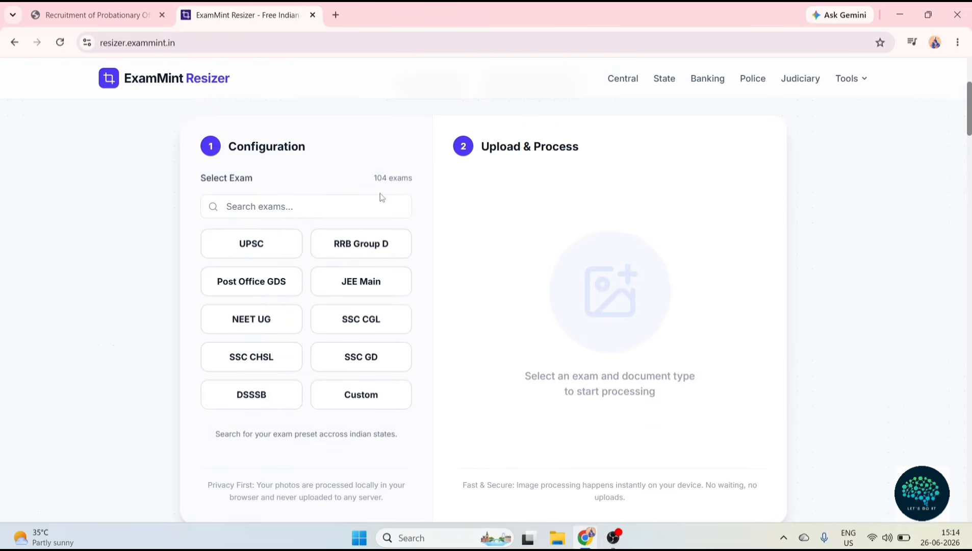
pyautogui.click(315, 216)
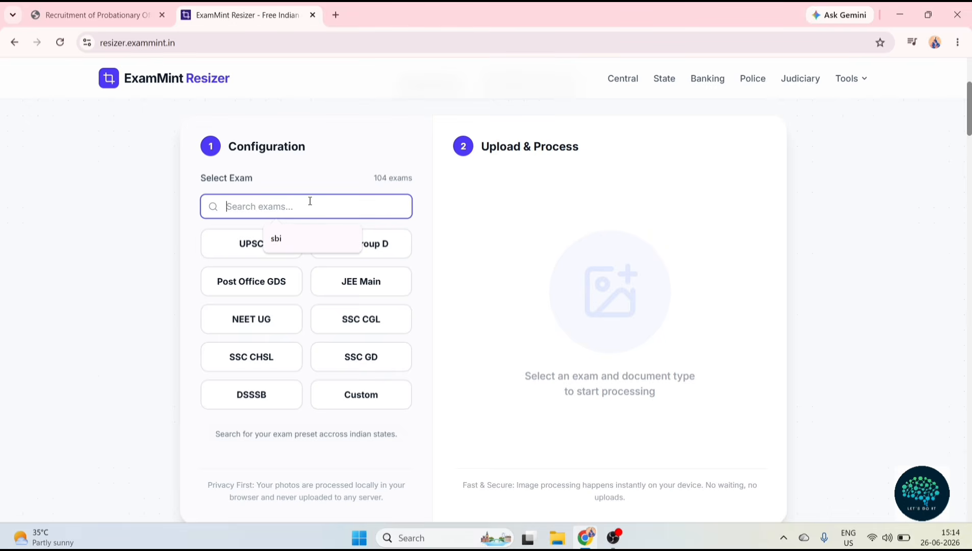
pyautogui.write('sbi')
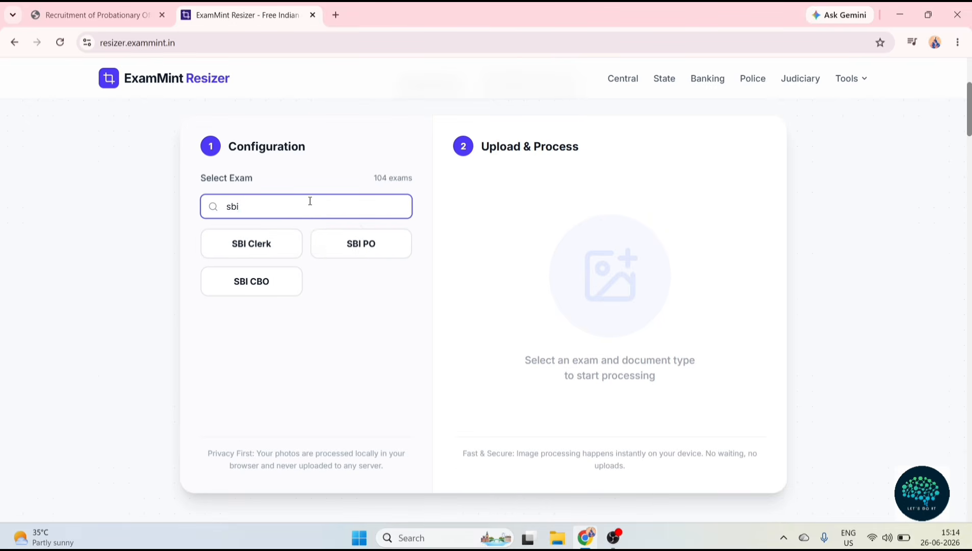
pyautogui.click(357, 244)
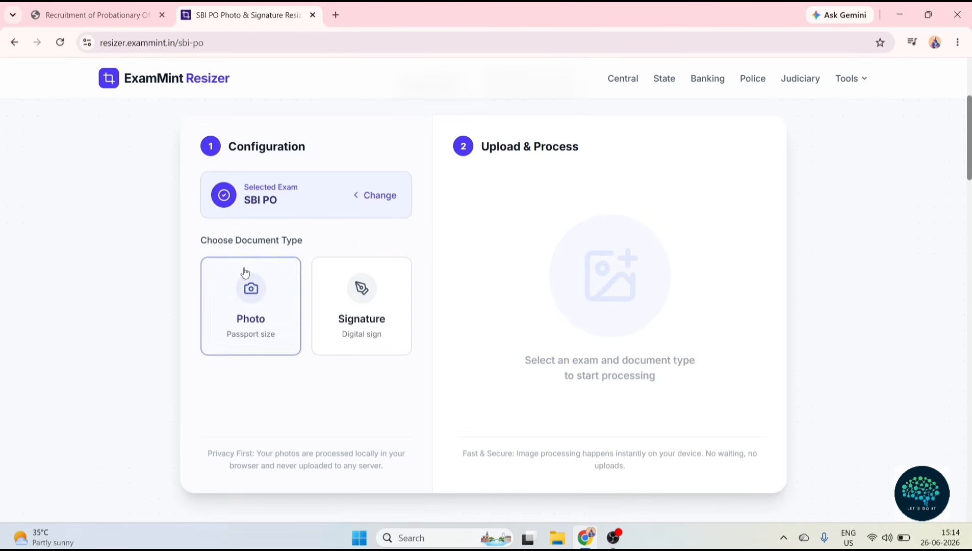
# Step: Choose the passport-size photo document type and load "WhatsApp Image 2026-06-26 at 2.57.51 PM" from Downloads for resizing
pyautogui.click(250, 286)
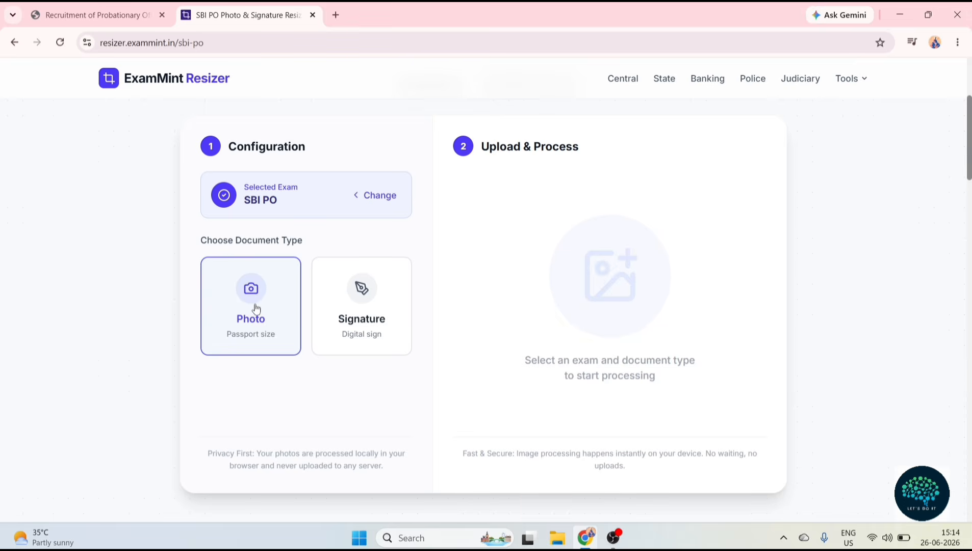
pyautogui.click(254, 309)
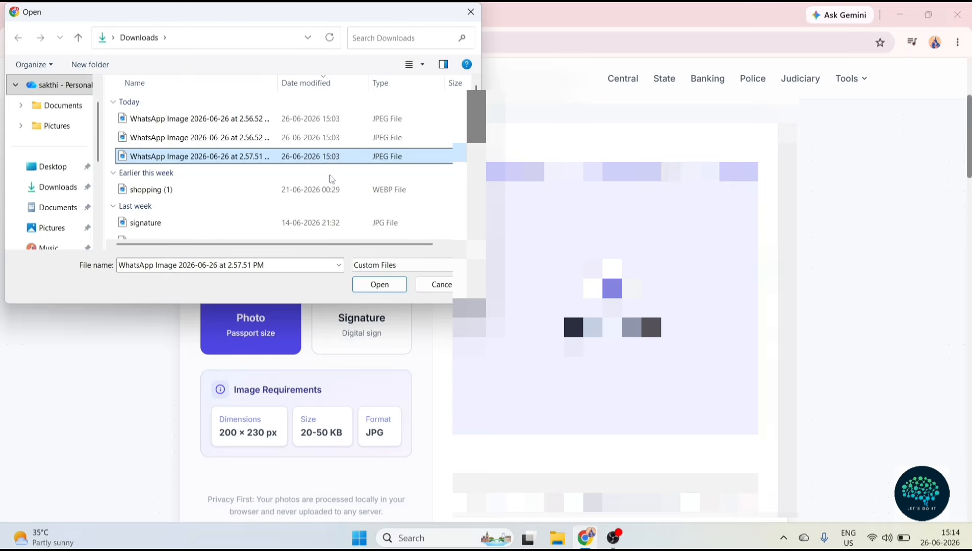
pyautogui.click(378, 282)
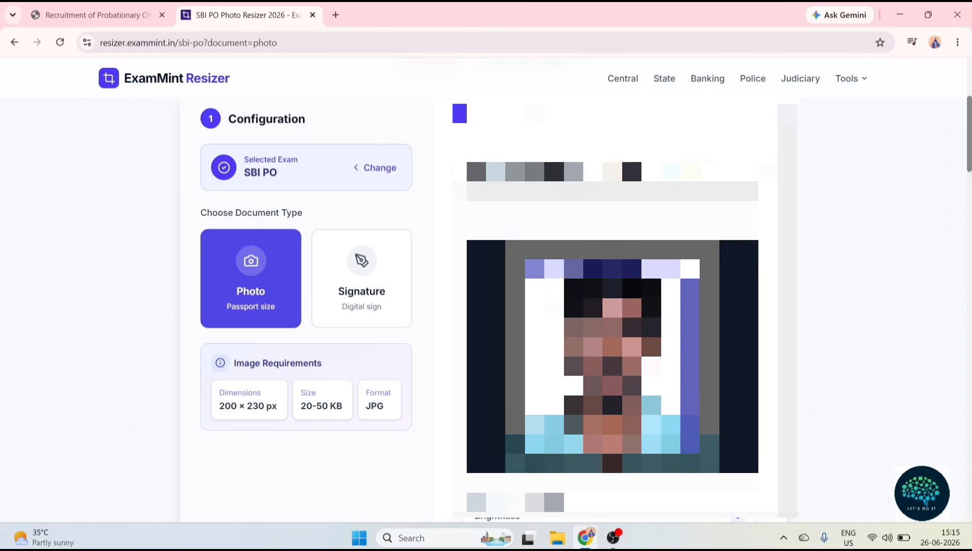
pyautogui.scroll(-4, 484, 306)
pyautogui.scroll(-5, 610, 251)
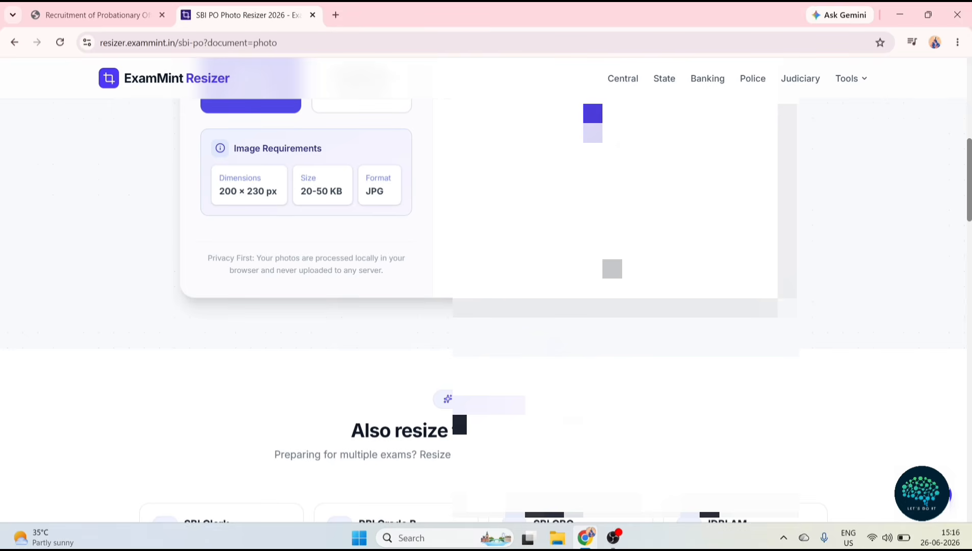
pyautogui.scroll(2, 610, 251)
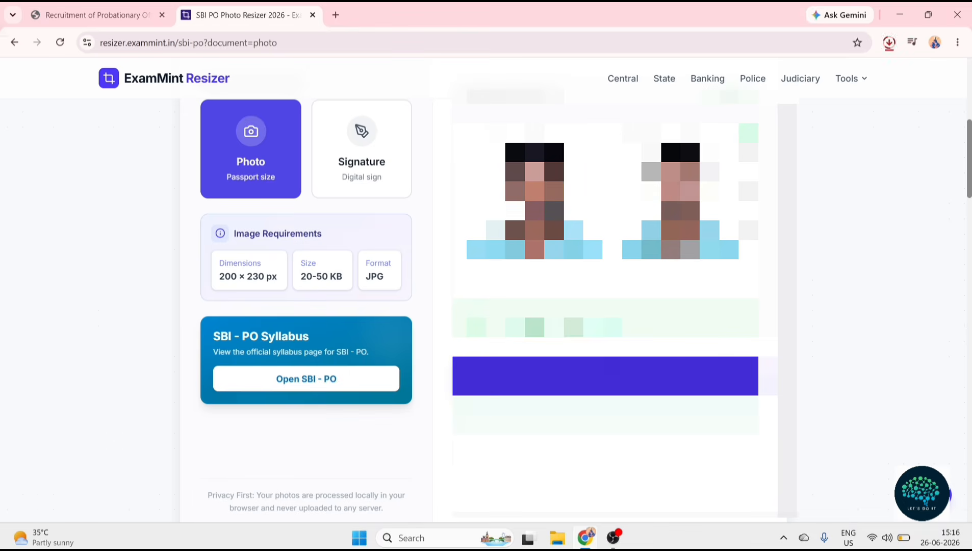
# Step: Switch the document type to Signature and open the signature image upload
pyautogui.click(361, 148)
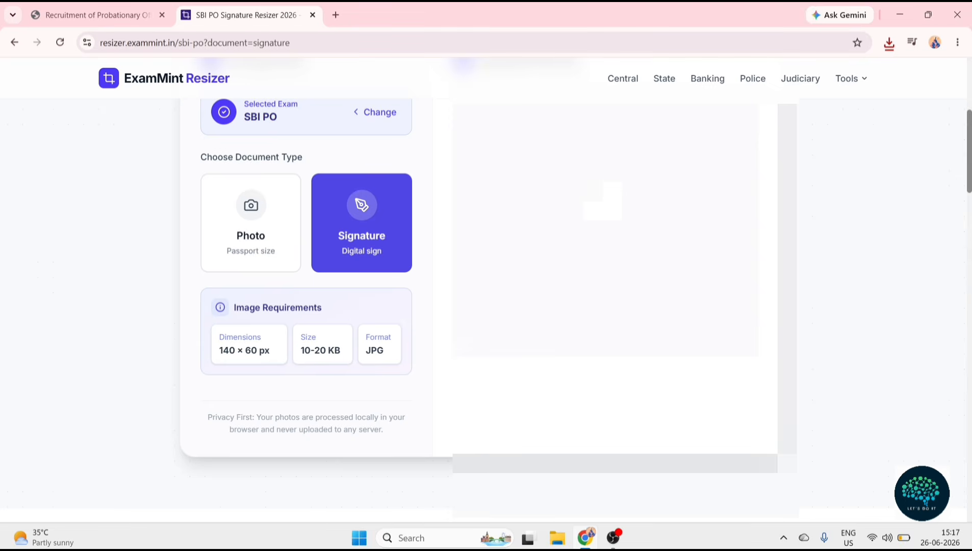
pyautogui.click(632, 209)
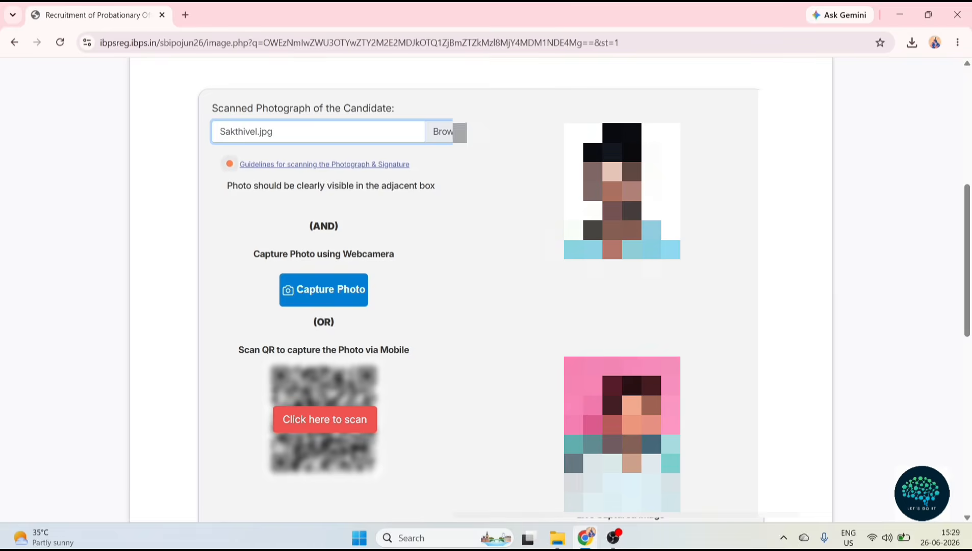
# Step: In the SBI PO registration form, upload the resized JPG portrait from Downloads as the candidate's scanned photograph
pyautogui.click(456, 132)
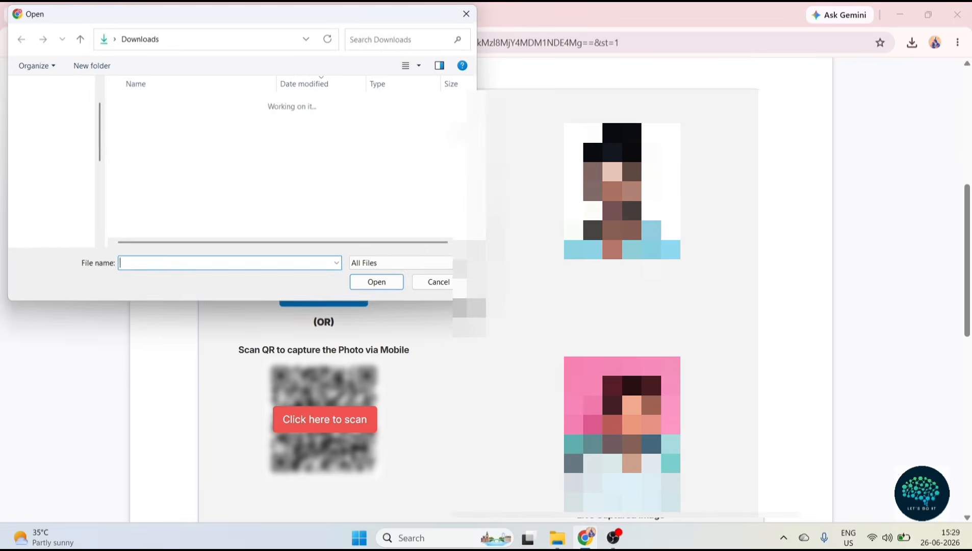
pyautogui.click(256, 140)
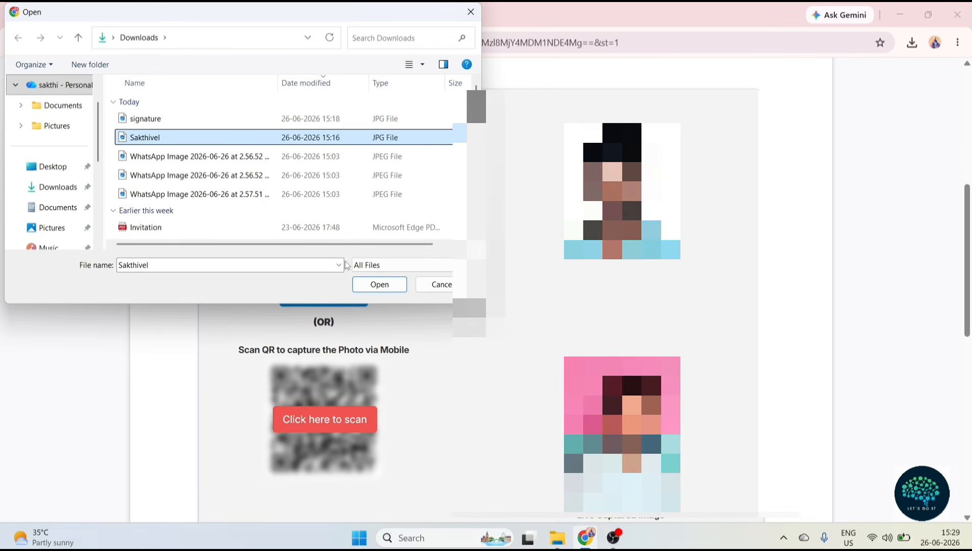
pyautogui.click(371, 285)
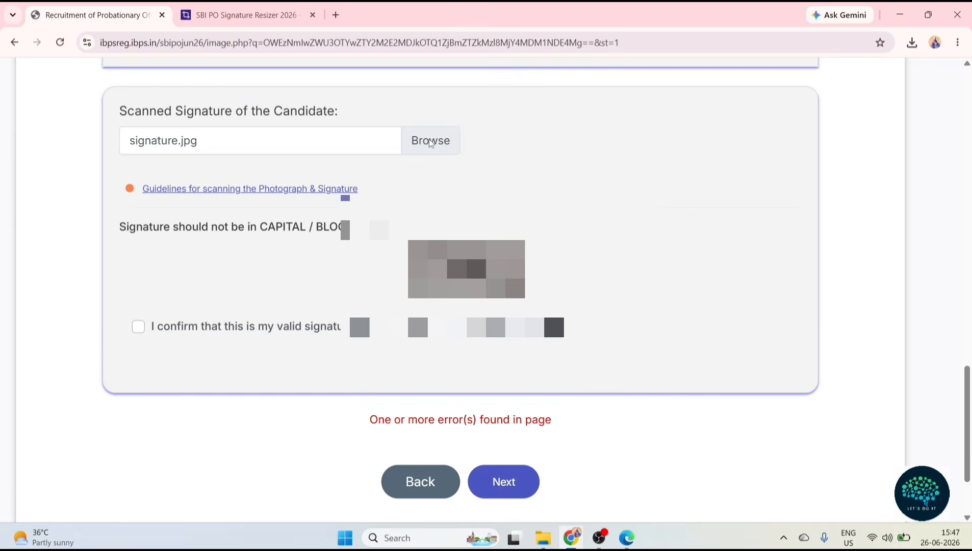
# Step: Upload the signature JPG from Downloads as the candidate's scanned signature and confirm that it is valid
pyautogui.click(431, 139)
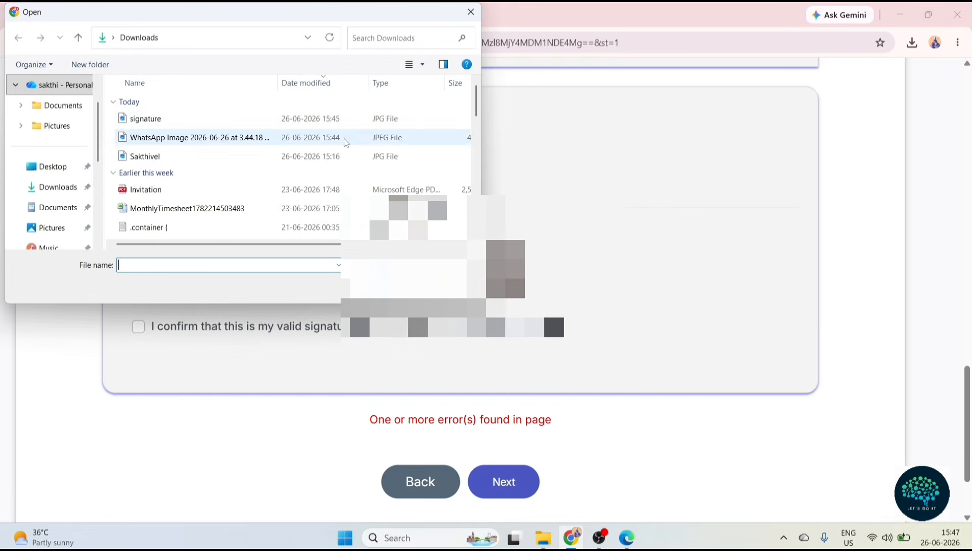
pyautogui.click(220, 121)
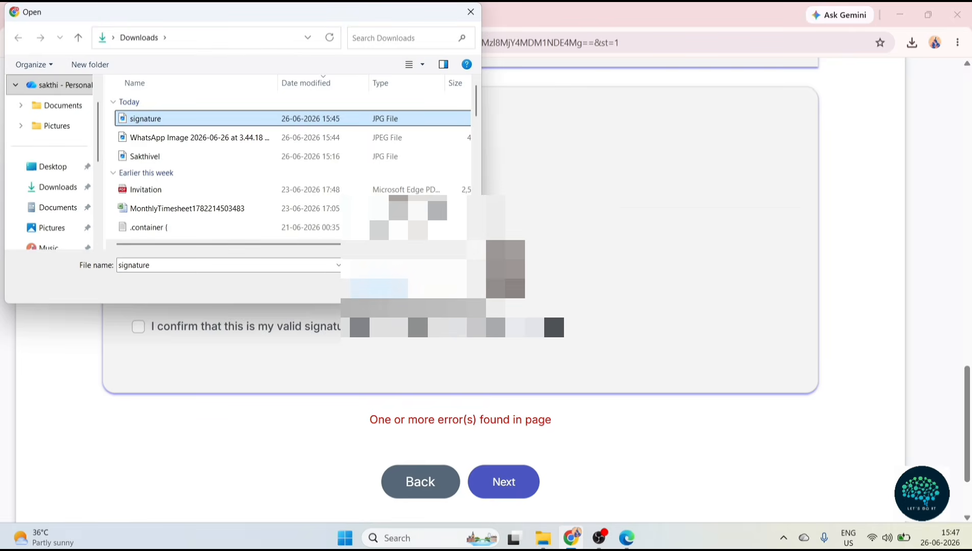
pyautogui.click(378, 289)
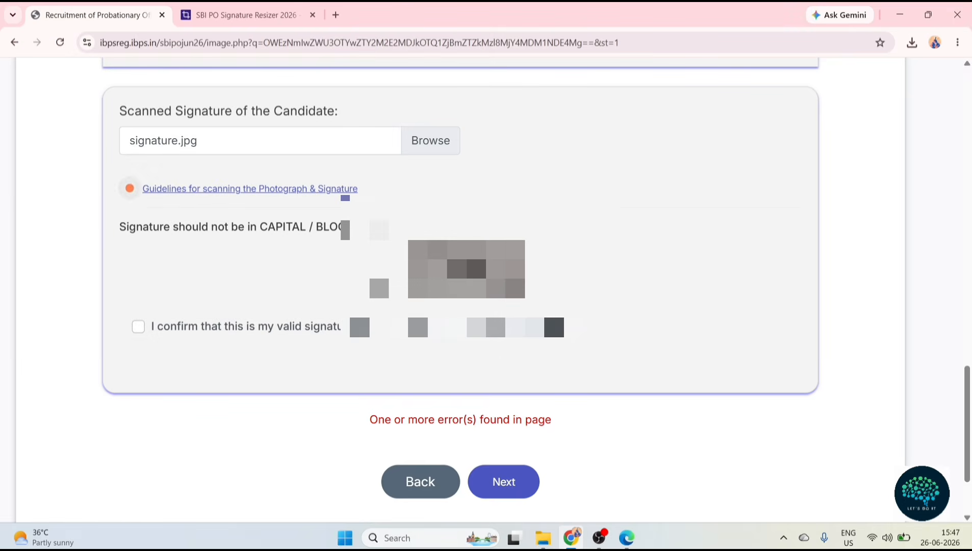
pyautogui.click(137, 327)
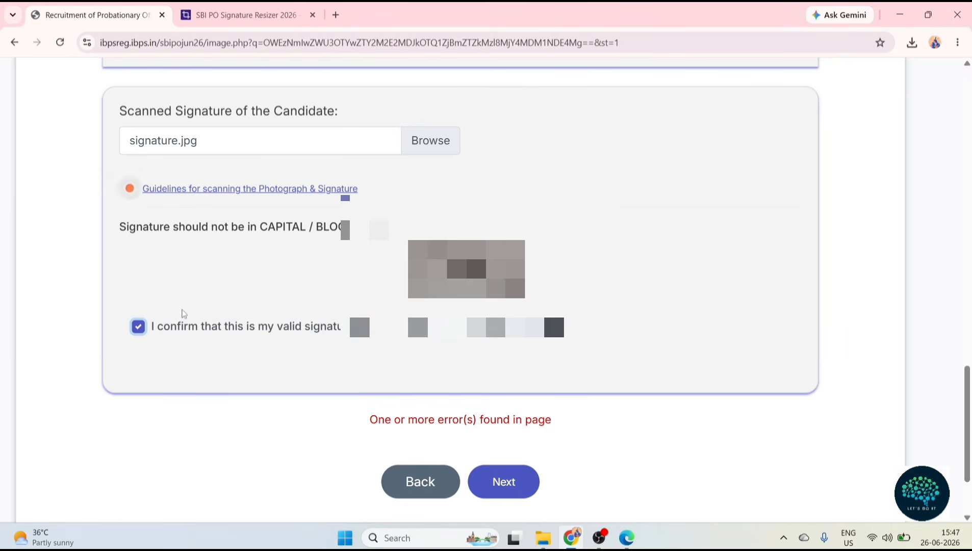
# Step: Check the photo and signature confirmations, and proceed to the Details stage of the application
pyautogui.scroll(2, 253, 295)
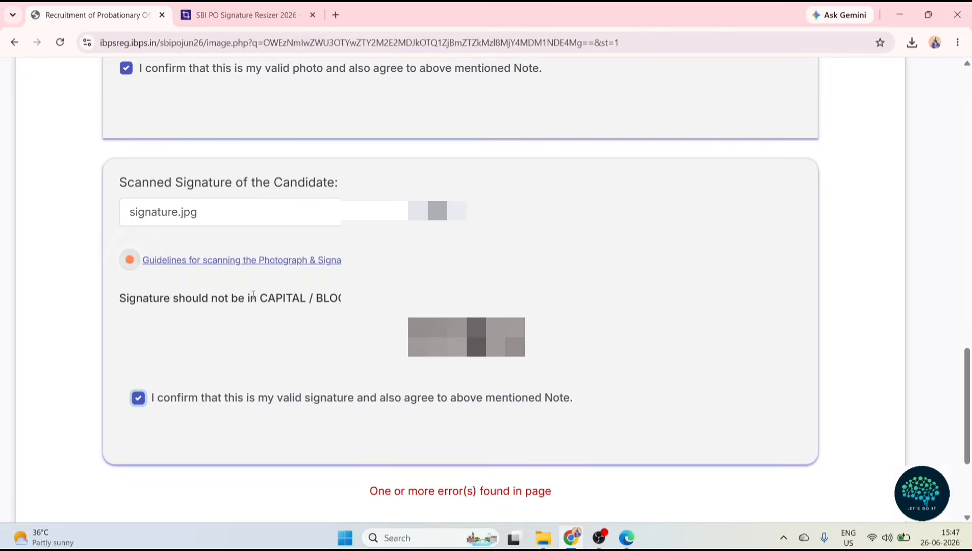
pyautogui.scroll(-2, 252, 295)
pyautogui.click(504, 475)
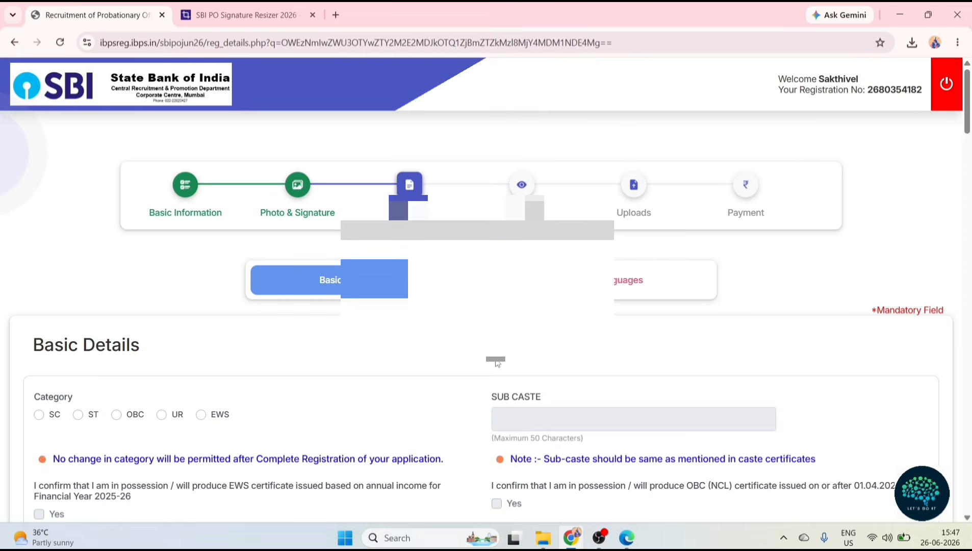
# Step: In Basic Details, toggle the OBC (NCL) certificate confirmation and answer No to benchmark disability of 40% and above
pyautogui.scroll(-5, 497, 362)
pyautogui.scroll(-12, 497, 362)
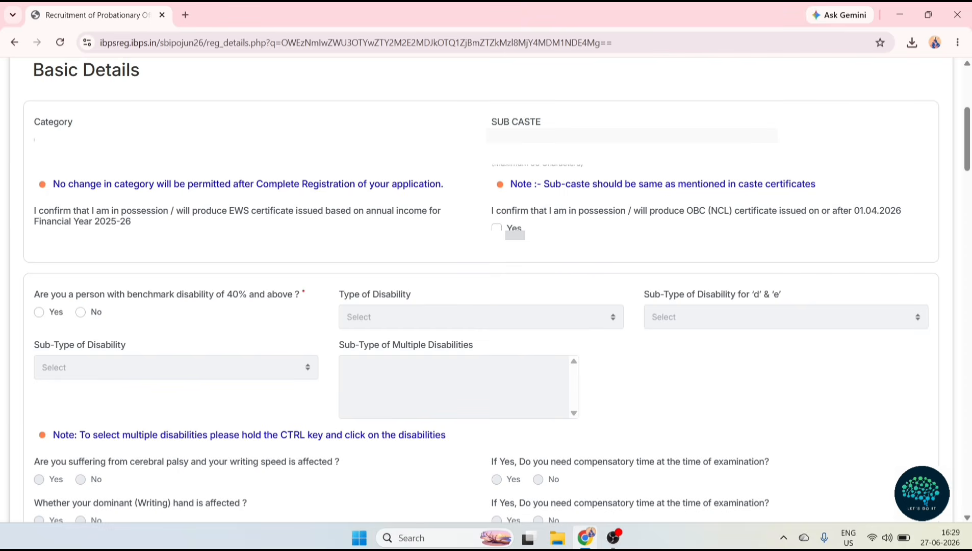
pyautogui.click(496, 227)
pyautogui.click(80, 312)
# Step: Answer No to having a specified disability below 40% with difficulty in writing
pyautogui.scroll(-4, 81, 278)
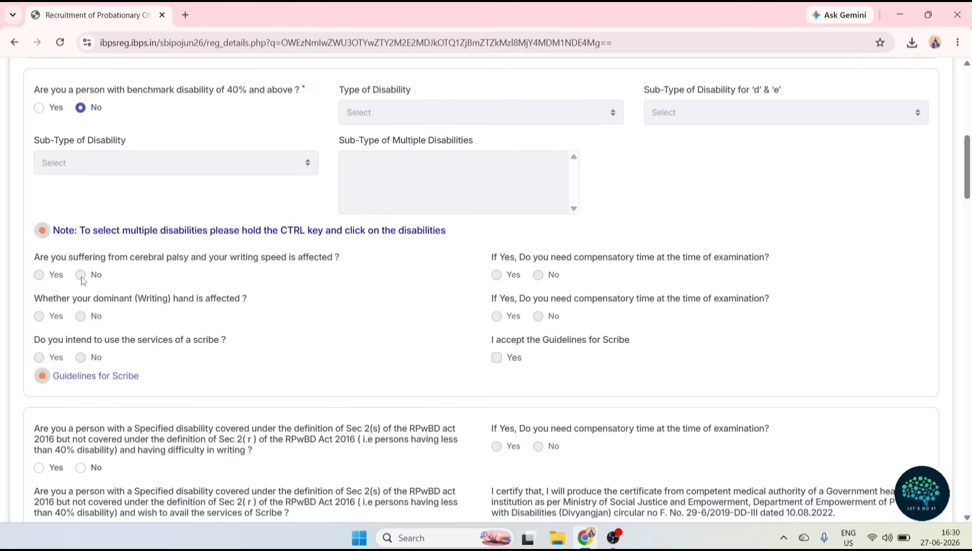
pyautogui.scroll(-7, 81, 276)
pyautogui.click(80, 129)
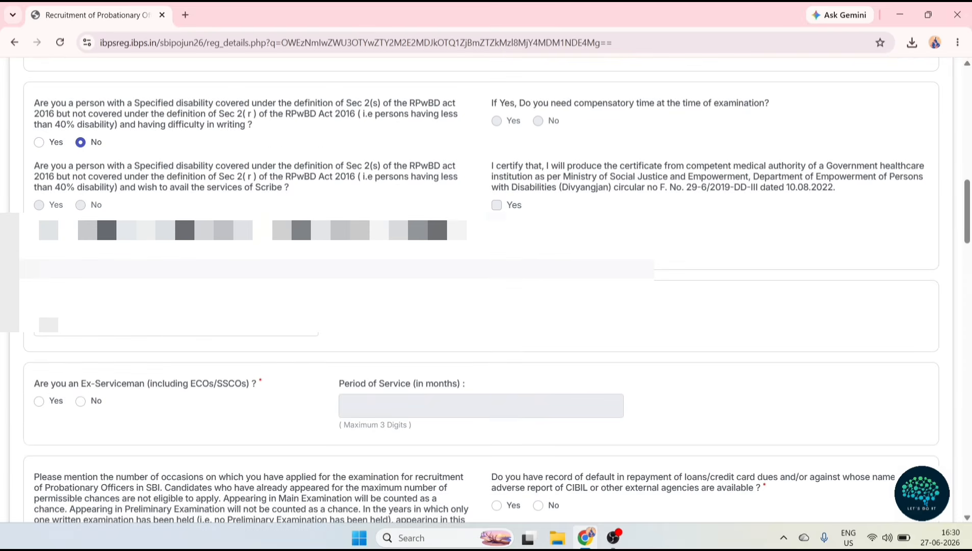
# Step: Browse the State/UT options for the preliminary examination centre, and close the list without choosing one
pyautogui.scroll(-1, 243, 336)
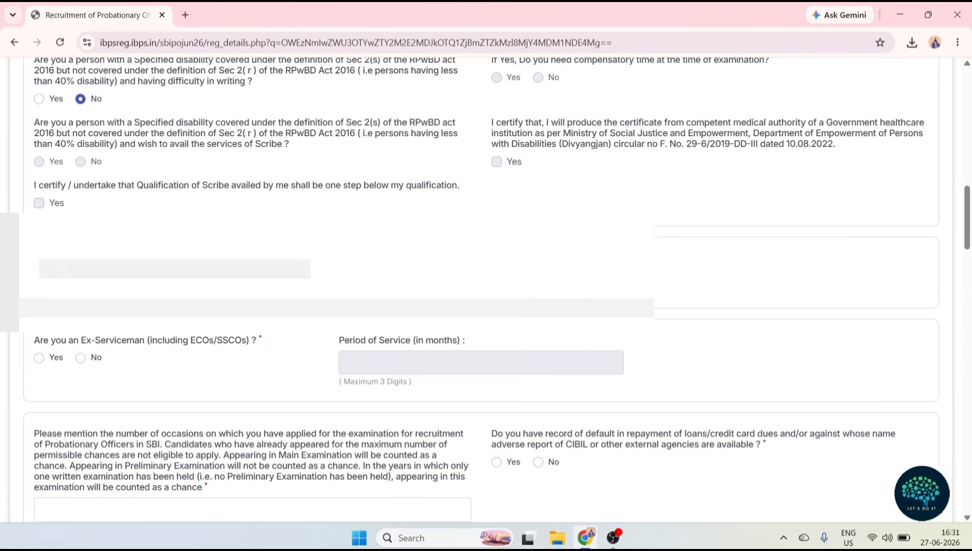
pyautogui.scroll(-2, 187, 337)
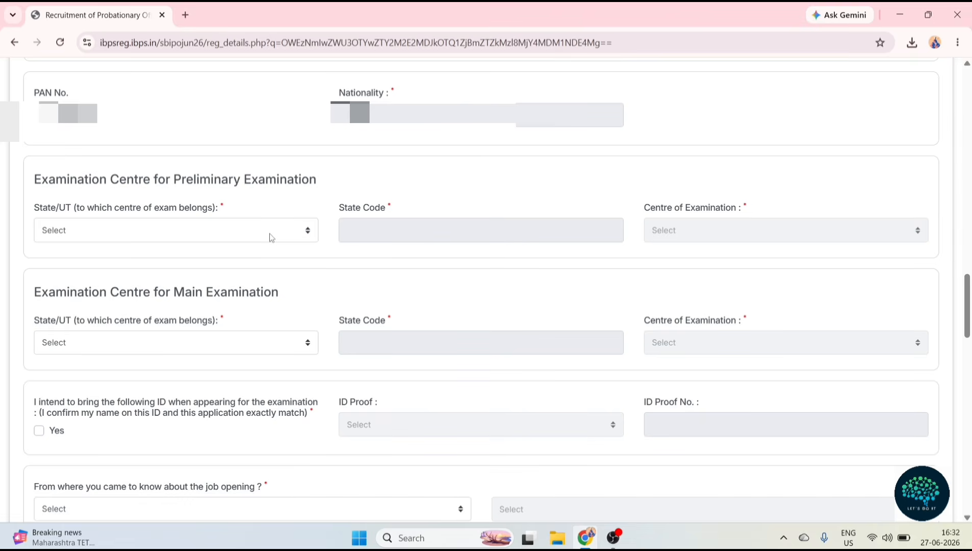
pyautogui.click(303, 236)
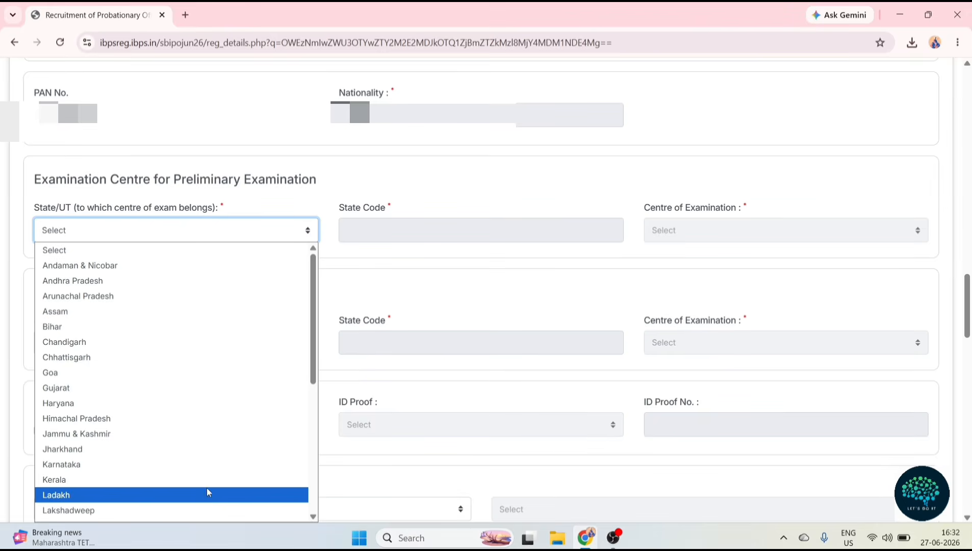
pyautogui.scroll(-4, 205, 504)
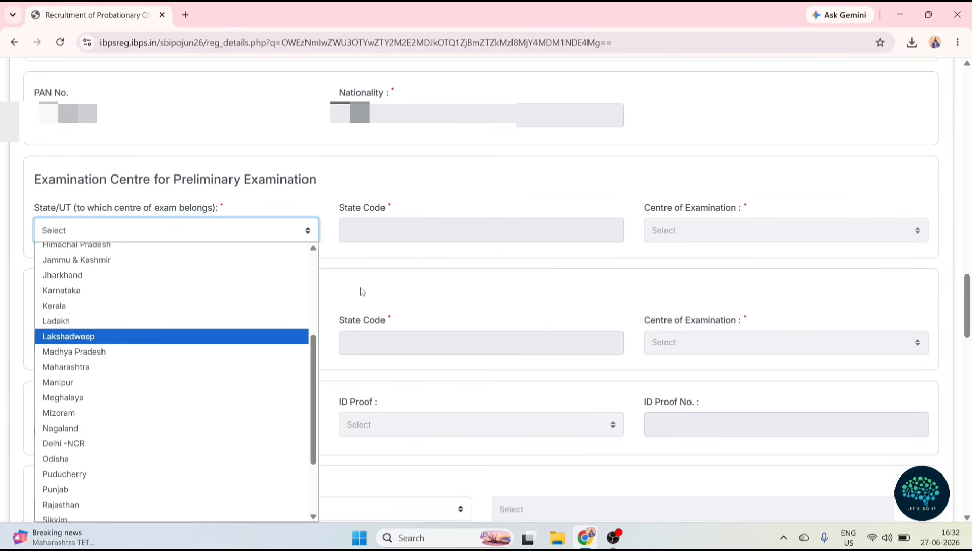
pyautogui.click(364, 265)
# Step: Open the Address 1 field of the correspondence address for entry
pyautogui.scroll(-1, 364, 266)
pyautogui.scroll(-1, 364, 265)
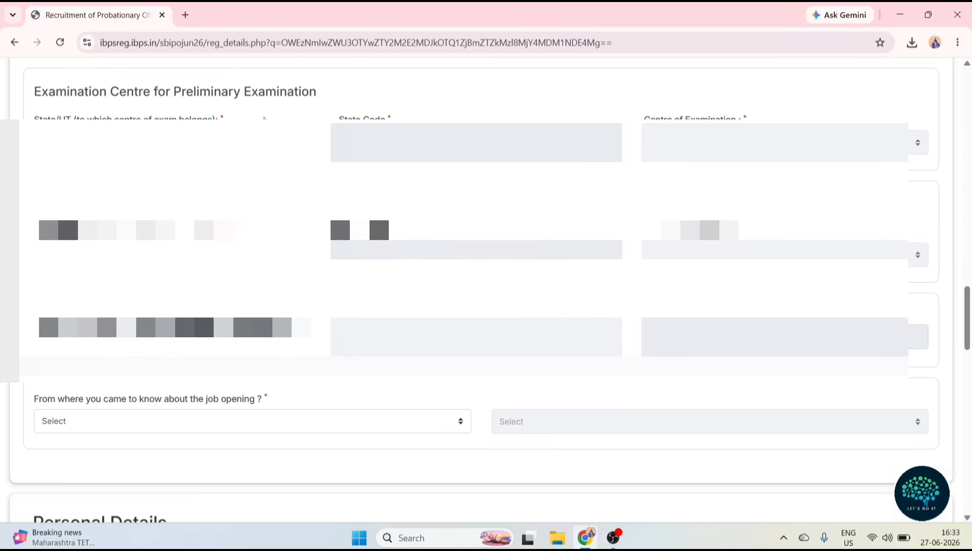
pyautogui.scroll(-2, 485, 280)
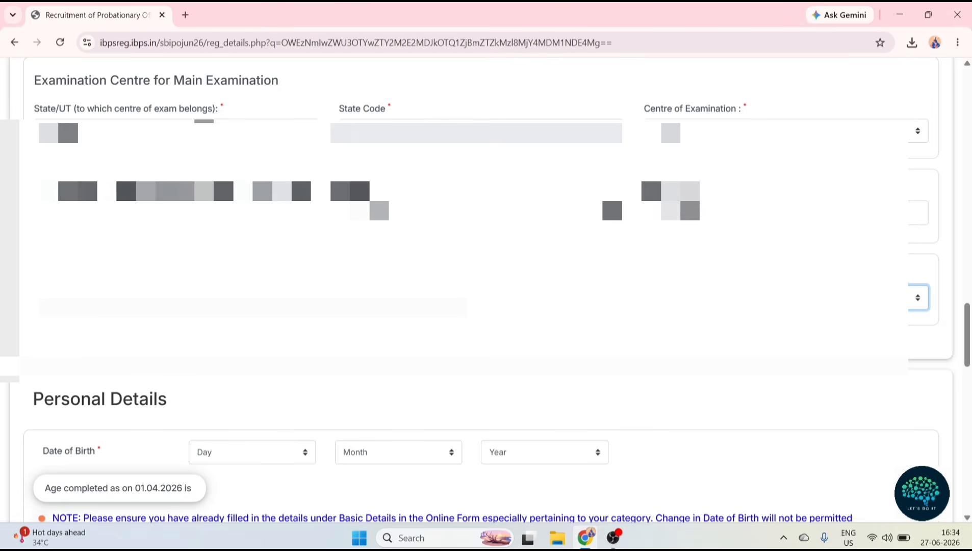
pyautogui.scroll(-5, 484, 280)
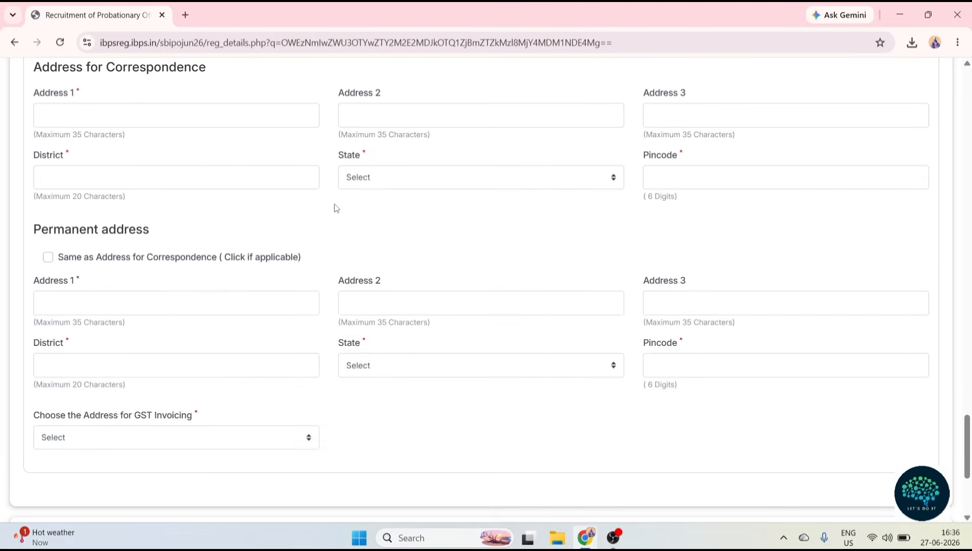
pyautogui.click(115, 123)
pyautogui.click(116, 123)
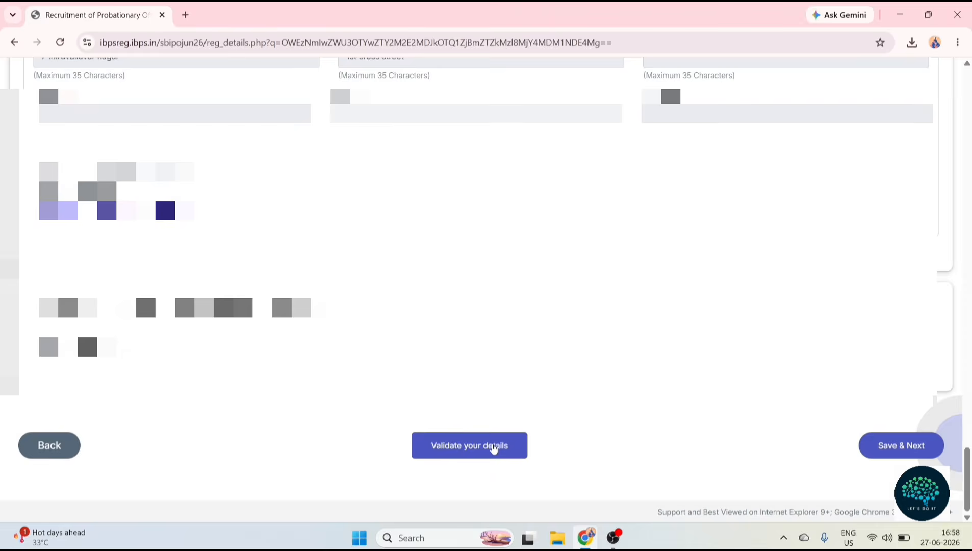
# Step: Validate the completed application details and accept the browser dialog
pyautogui.click(492, 447)
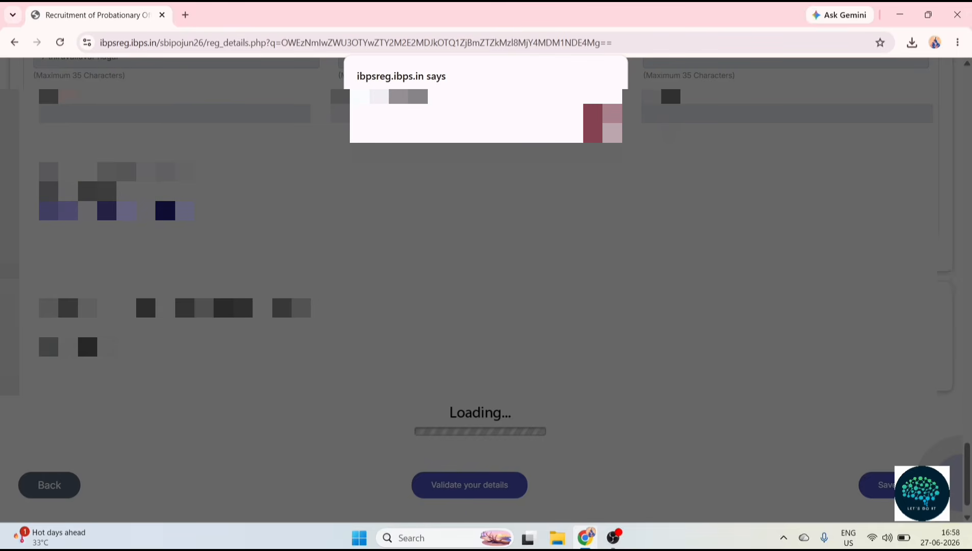
pyautogui.click(597, 123)
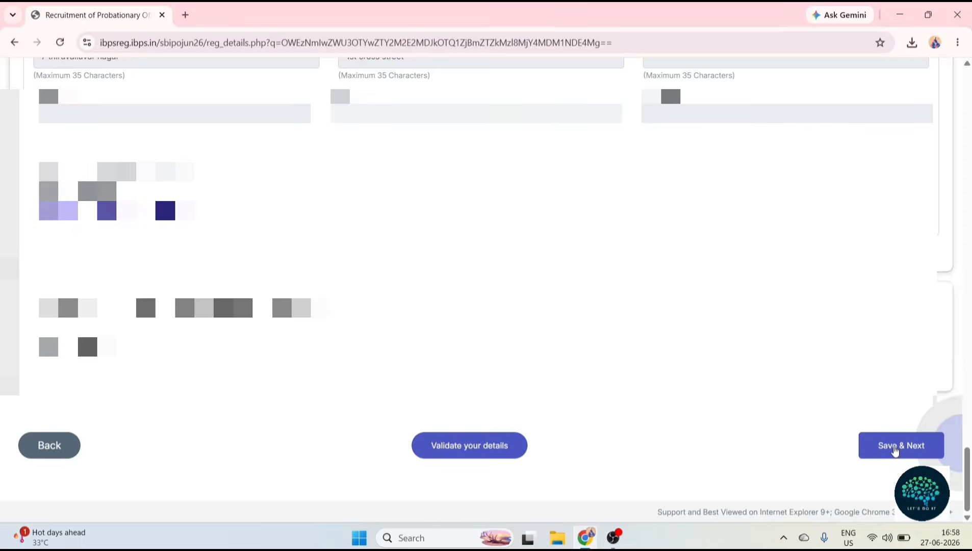
# Step: Save the basic details and look through the Educational Qualification and Other Details sections of the Qualification / Experience / Languages form
pyautogui.click(895, 449)
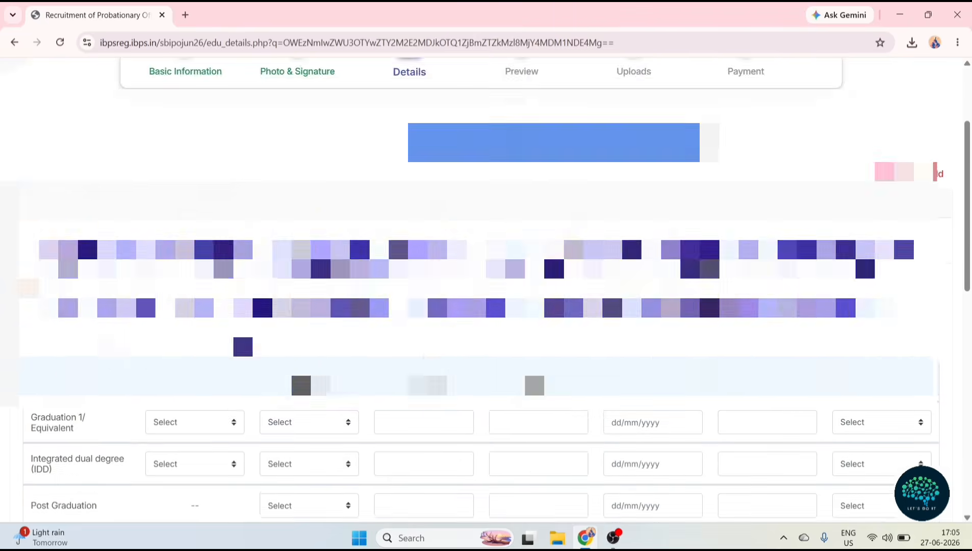
pyautogui.scroll(-2, 350, 357)
pyautogui.scroll(2, 349, 357)
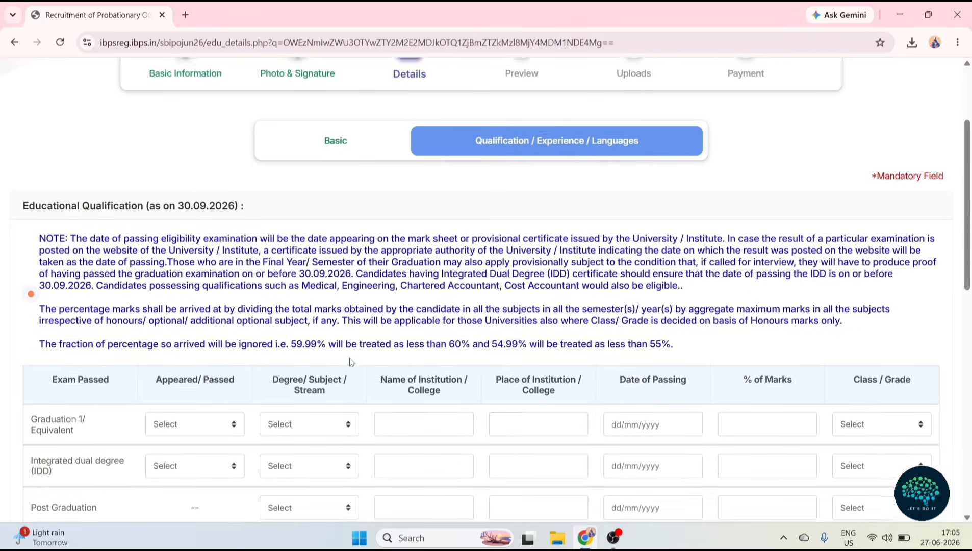
pyautogui.scroll(2, 350, 358)
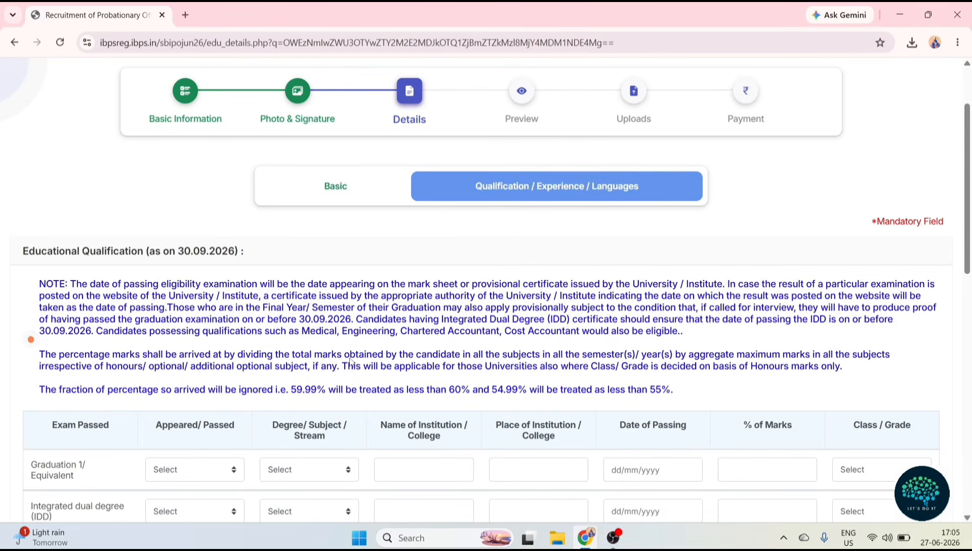
pyautogui.scroll(-5, 350, 359)
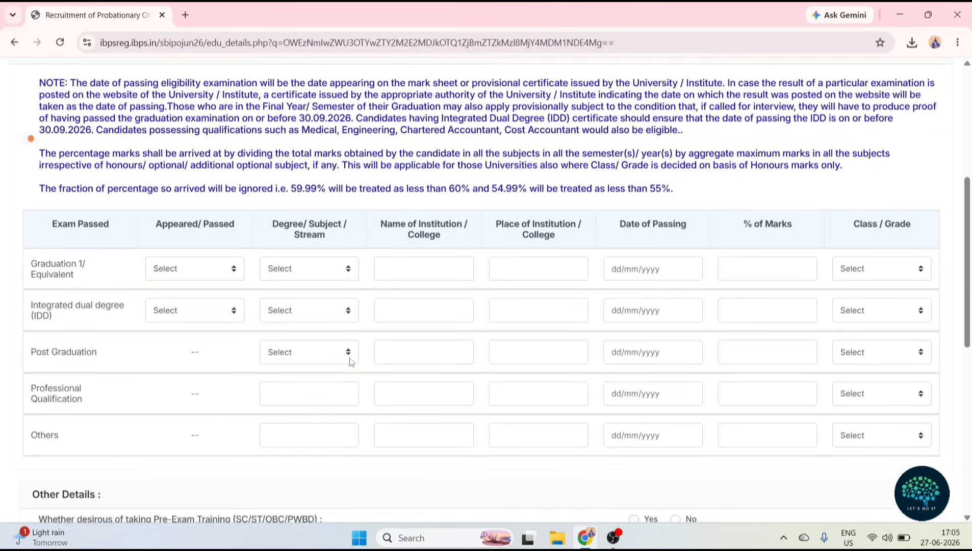
pyautogui.scroll(-1, 350, 357)
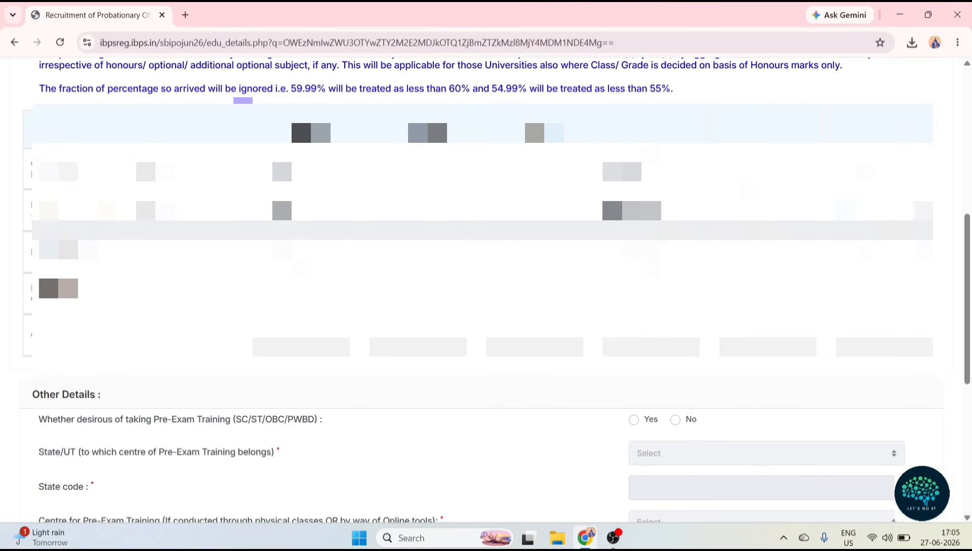
pyautogui.scroll(-1, 484, 291)
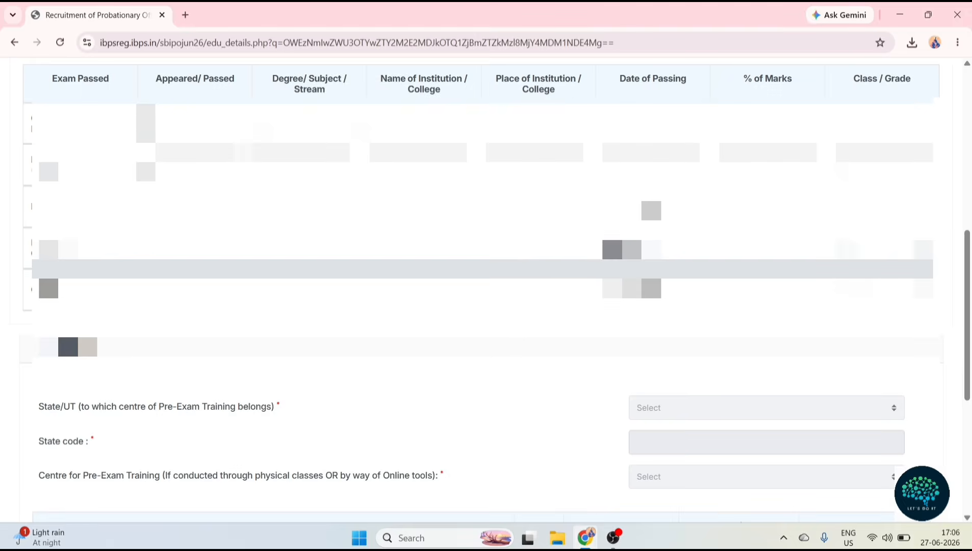
pyautogui.scroll(-5, 485, 291)
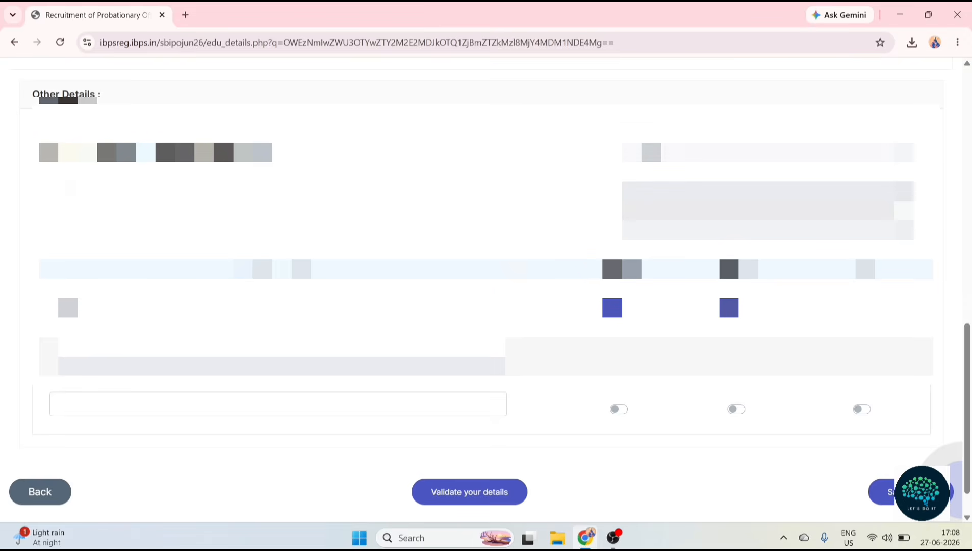
# Step: Validate the qualification, experience and language details and check the Educational Qualification table for entries needing correction
pyautogui.click(471, 494)
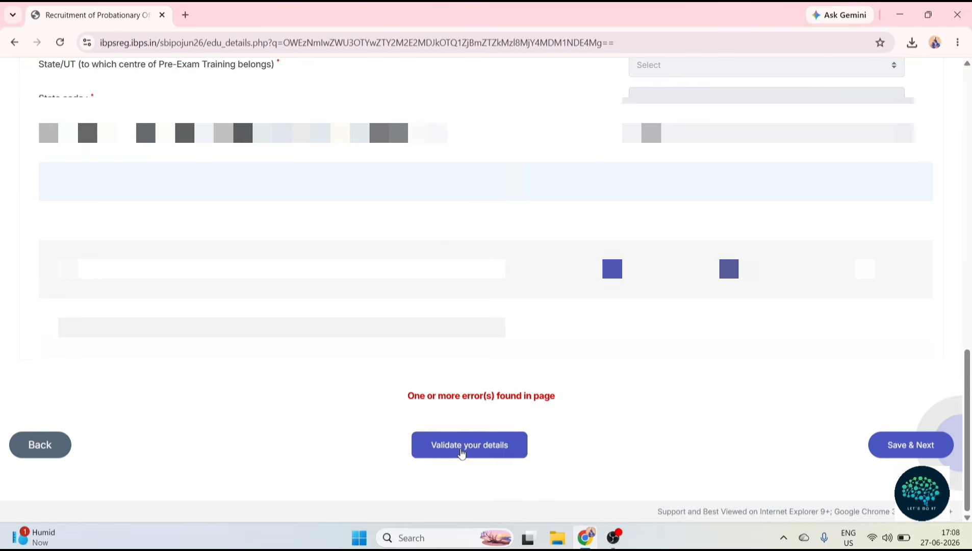
pyautogui.scroll(10, 520, 452)
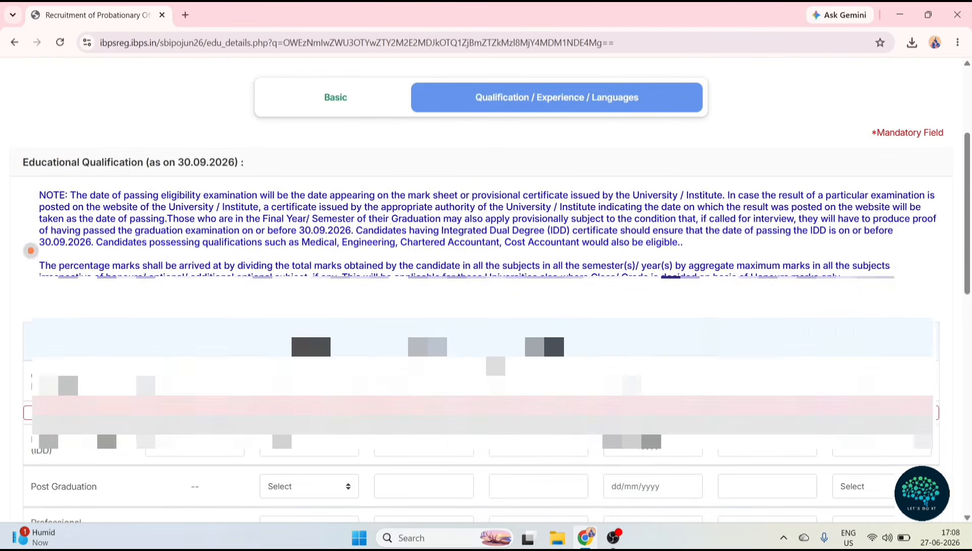
pyautogui.scroll(-1, 495, 365)
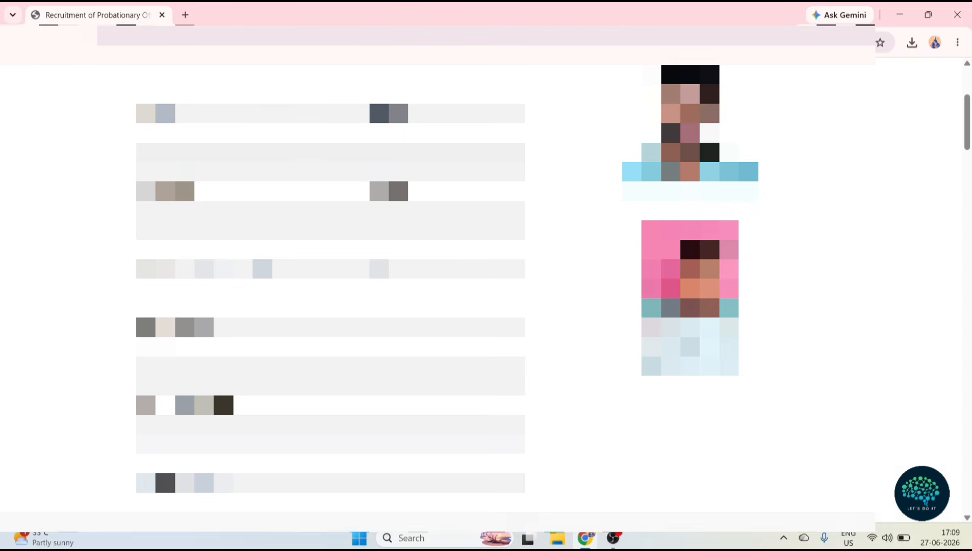
# Step: Review the full application preview and submit it, accepting both browser confirmation dialogs
pyautogui.scroll(-3, 485, 285)
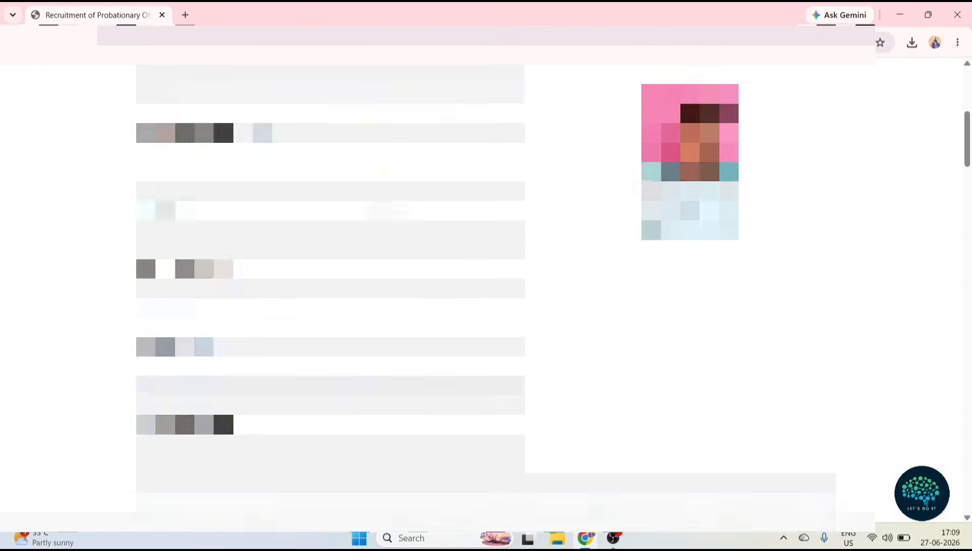
pyautogui.scroll(-2, 484, 285)
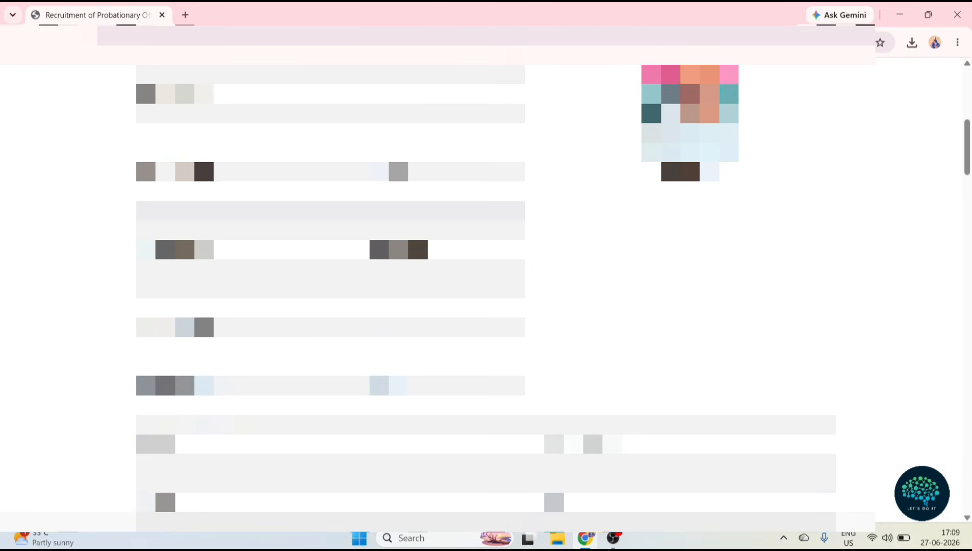
pyautogui.scroll(-1, 484, 285)
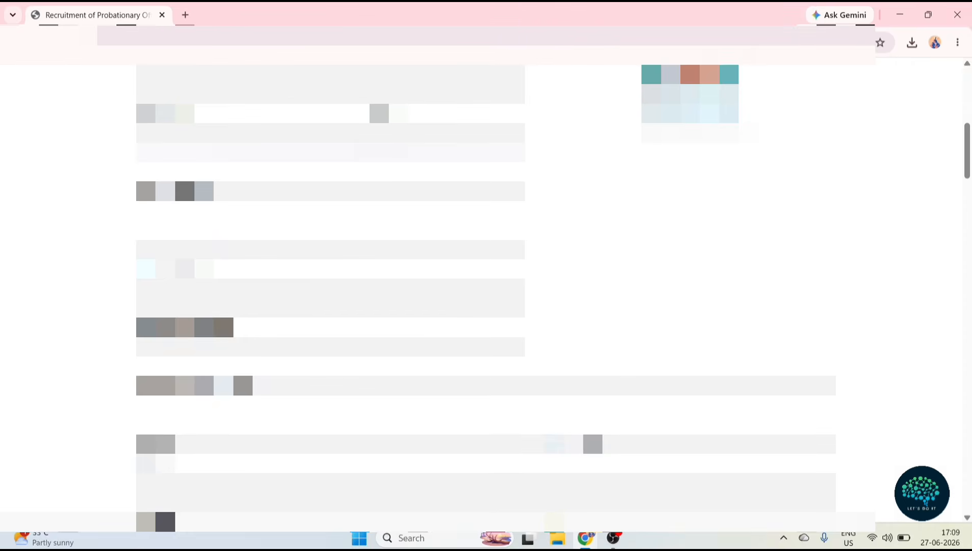
pyautogui.scroll(-3, 484, 285)
pyautogui.scroll(-15, 484, 286)
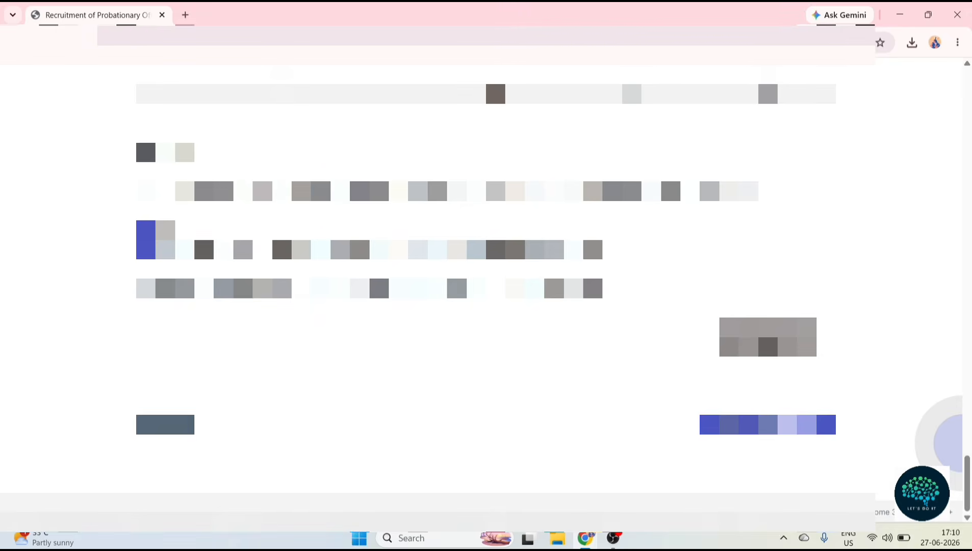
pyautogui.tripleClick(378, 289)
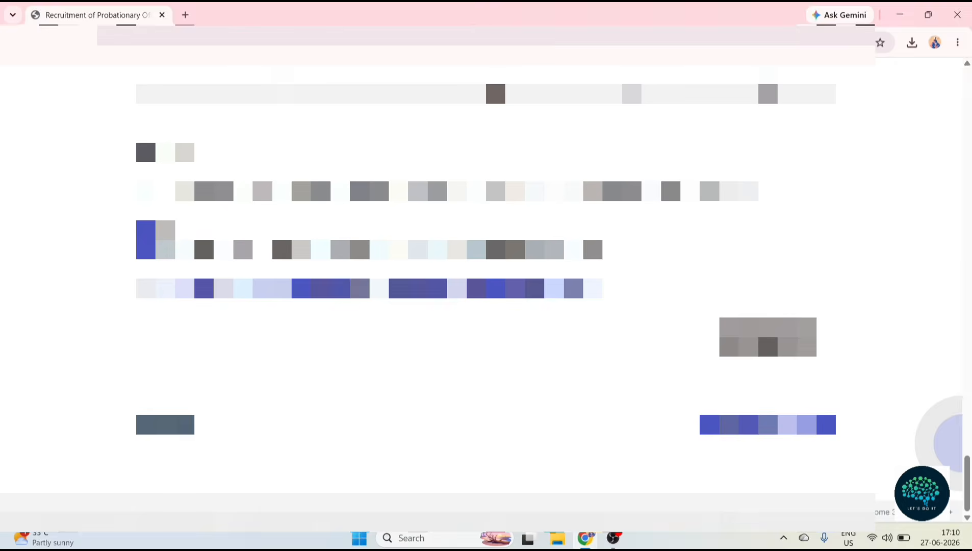
pyautogui.click(298, 309)
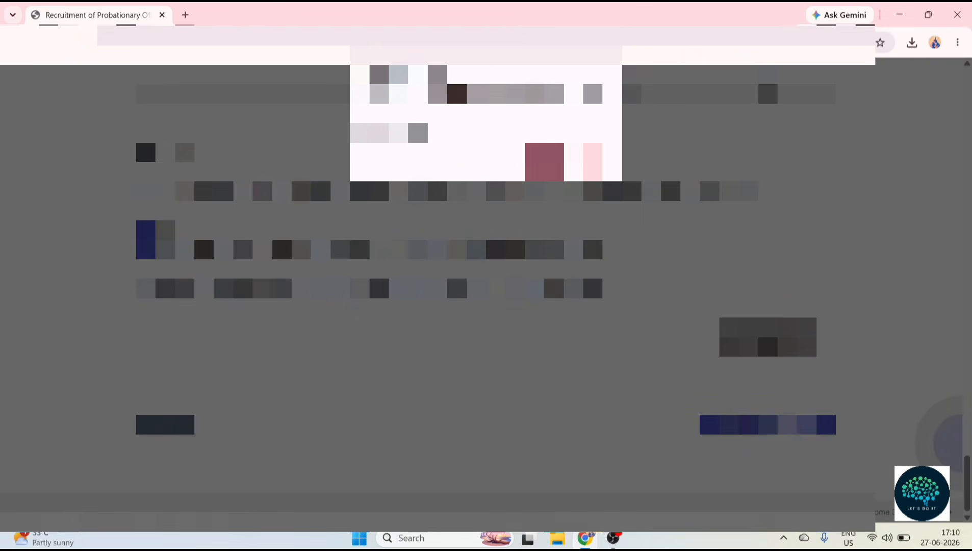
pyautogui.click(544, 161)
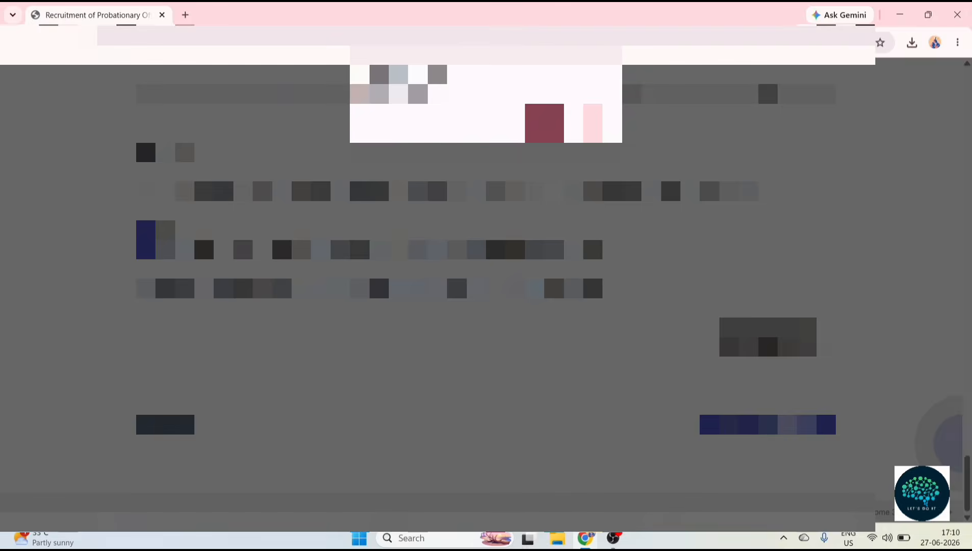
pyautogui.click(544, 123)
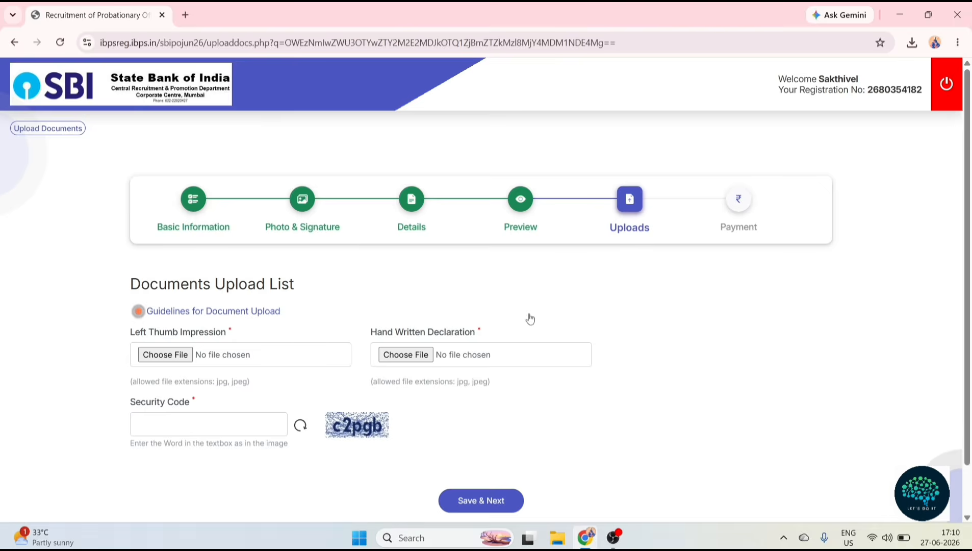
# Step: Reopen the Uploads stage and look over the Left Thumb Impression, Hand Written Declaration and Security Code requirements
pyautogui.scroll(-1, 527, 318)
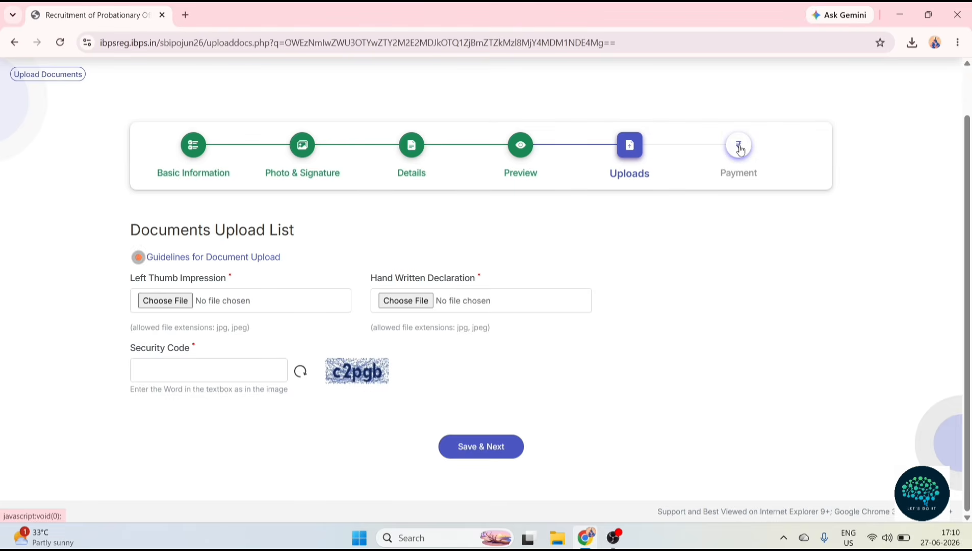
pyautogui.click(644, 153)
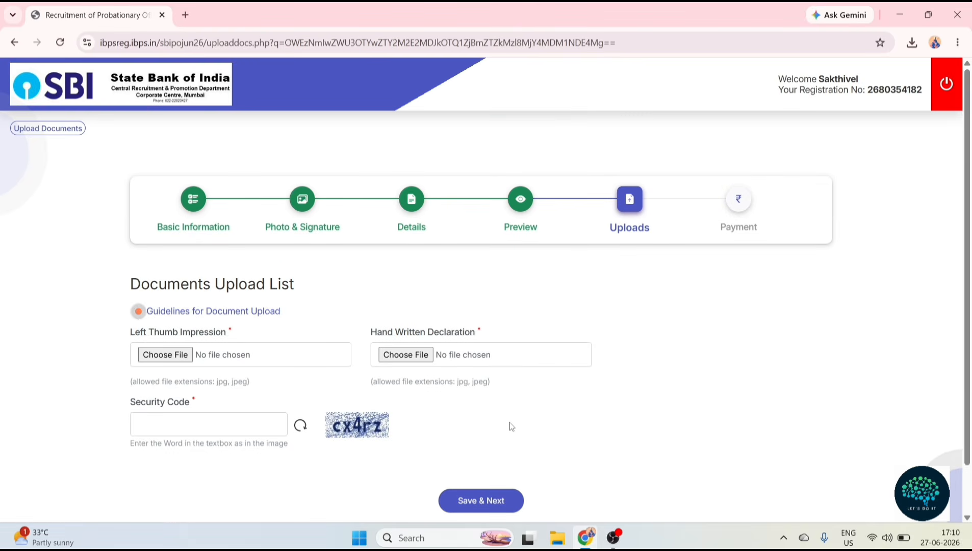
pyautogui.scroll(-1, 606, 367)
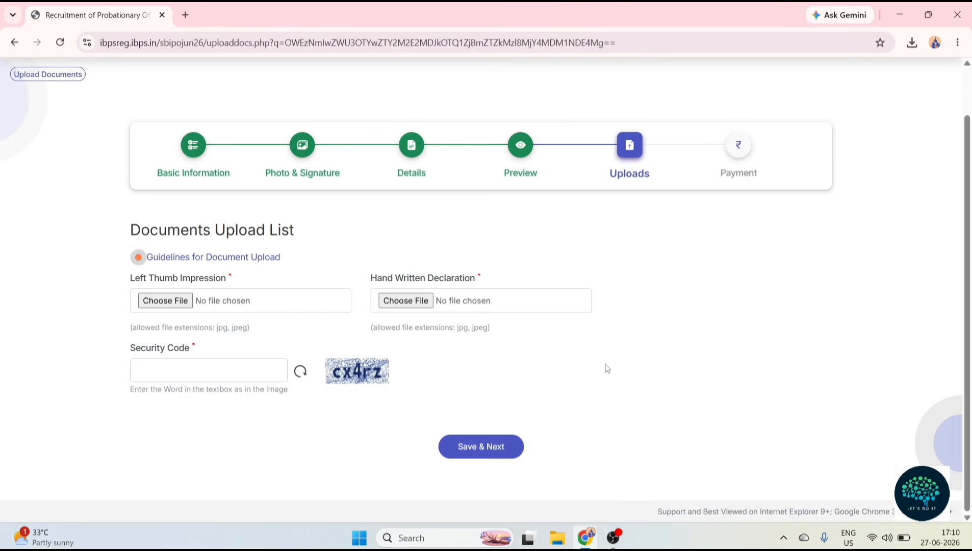